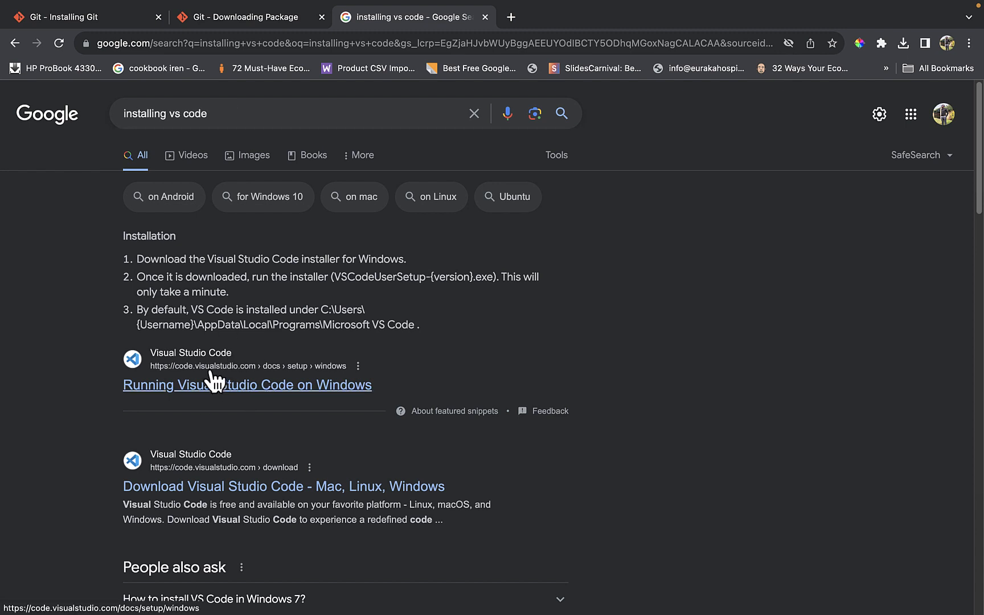
- Open the Running Visual Studio Code on Windows search result and examine its installation, updates and common-questions sections
left_click(258, 390)
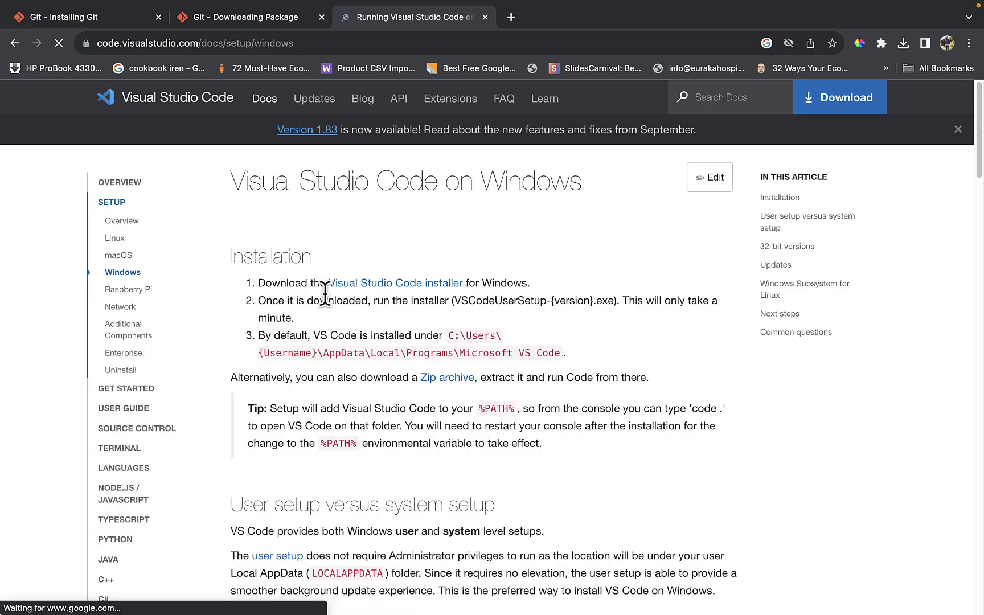
scroll(352, 397, "down", 3)
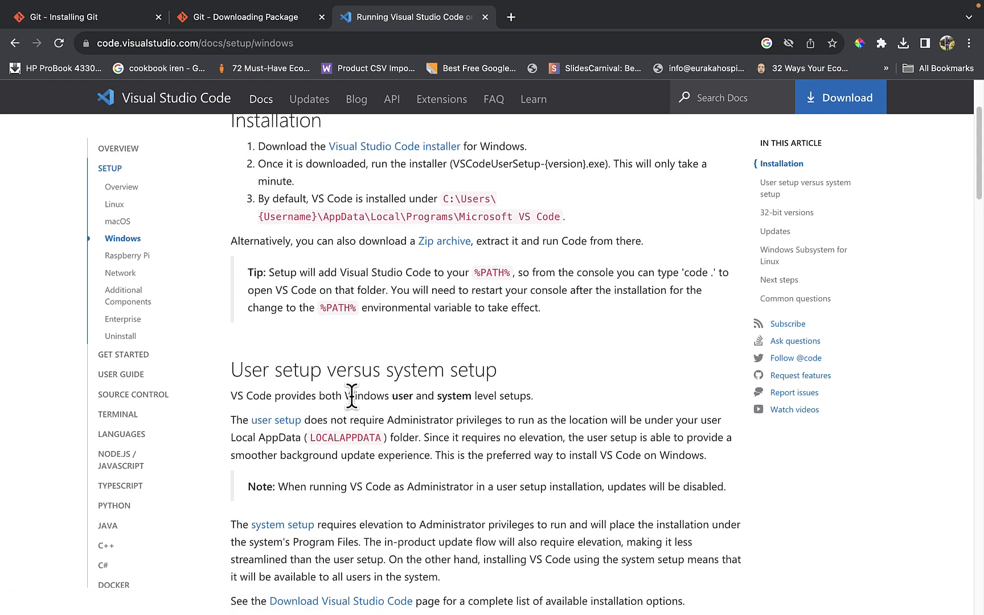
scroll(352, 397, "up", 3)
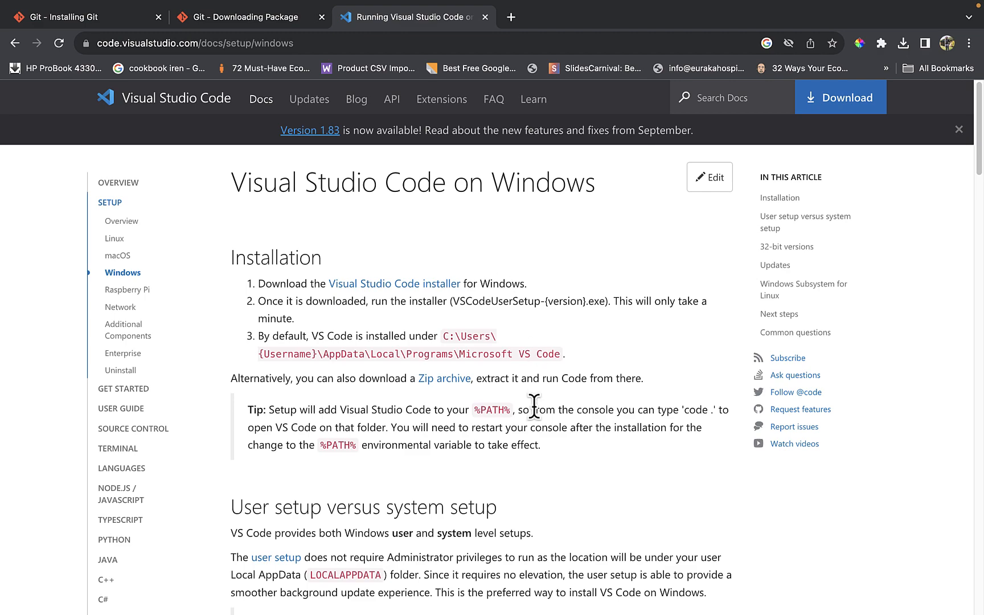
scroll(552, 444, "down", 10)
scroll(552, 450, "down", 7)
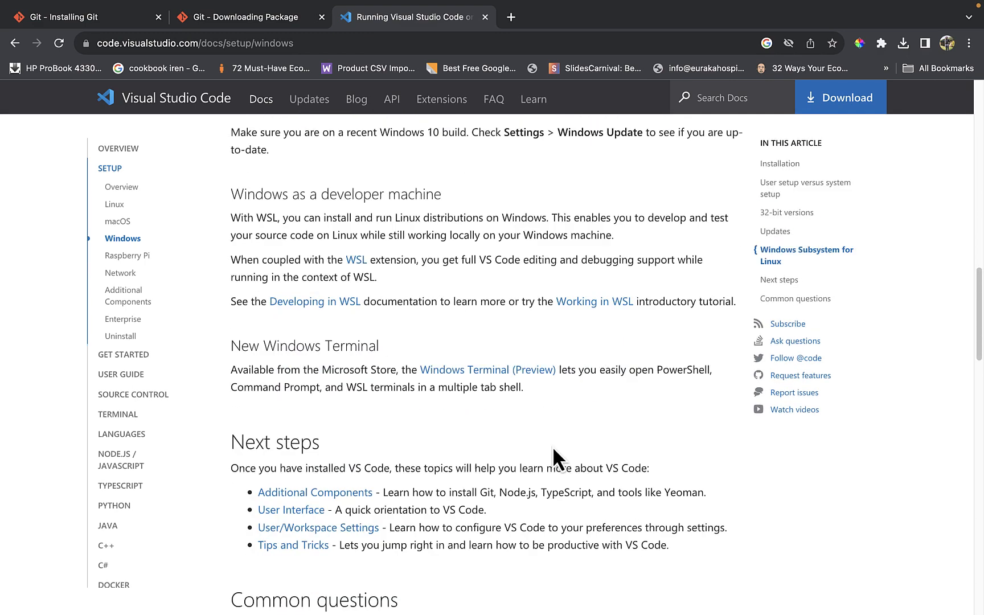
scroll(556, 458, "up", 5)
scroll(553, 447, "down", 3)
scroll(553, 446, "up", 4)
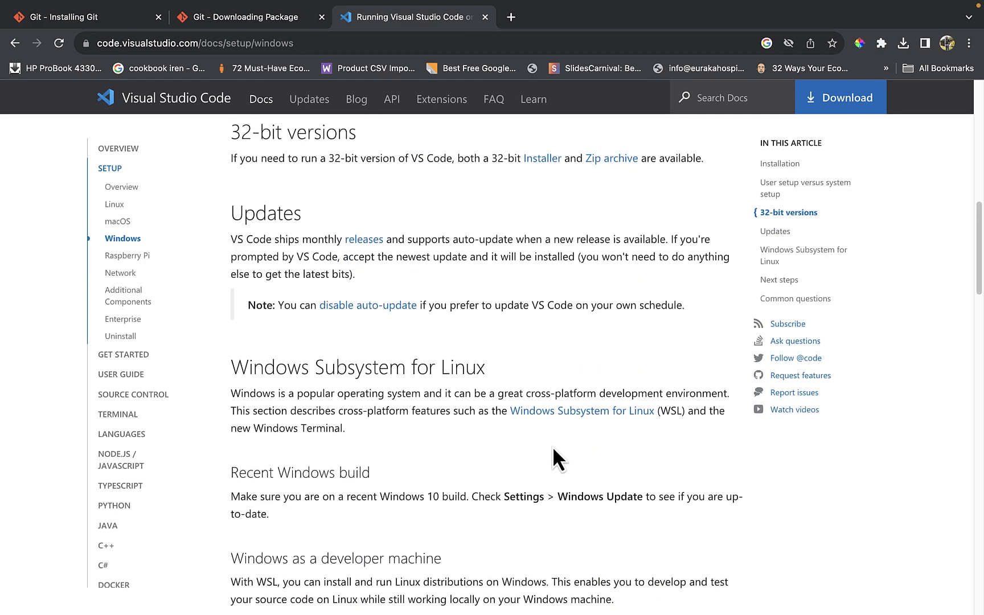
scroll(554, 446, "down", 1)
scroll(554, 446, "up", 3)
scroll(553, 447, "down", 18)
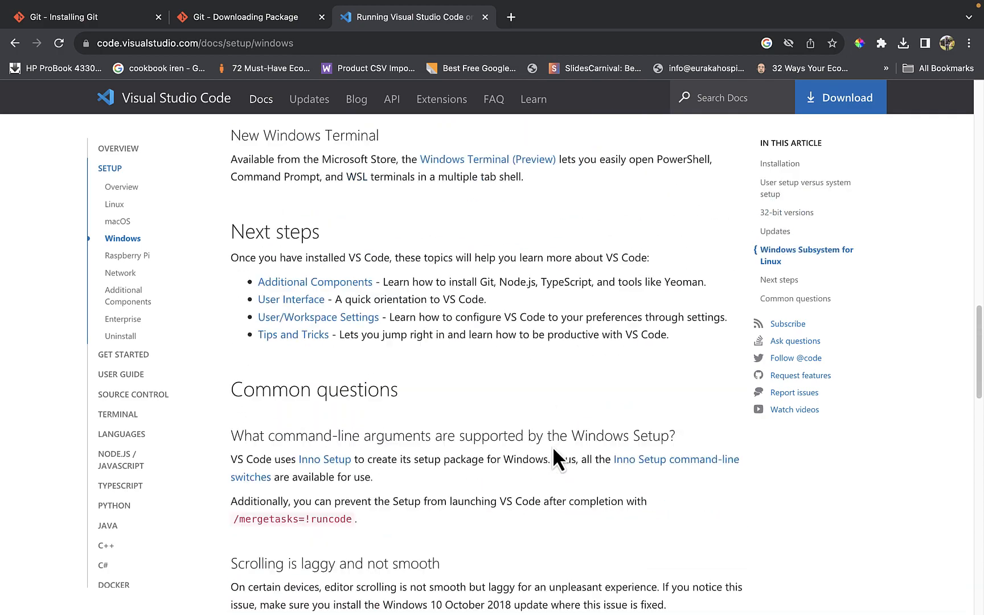
scroll(553, 446, "down", 17)
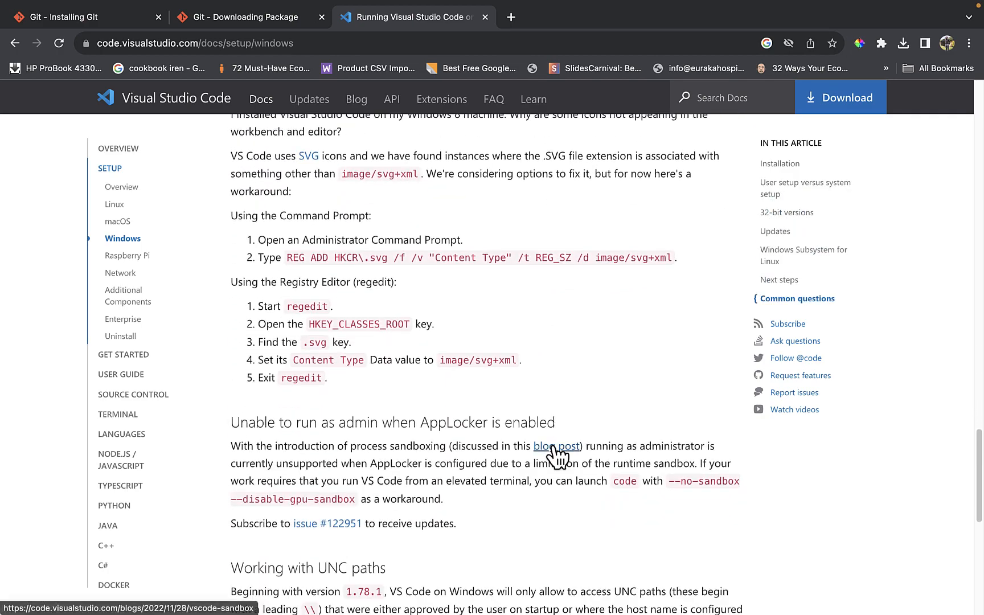
scroll(553, 446, "down", 5)
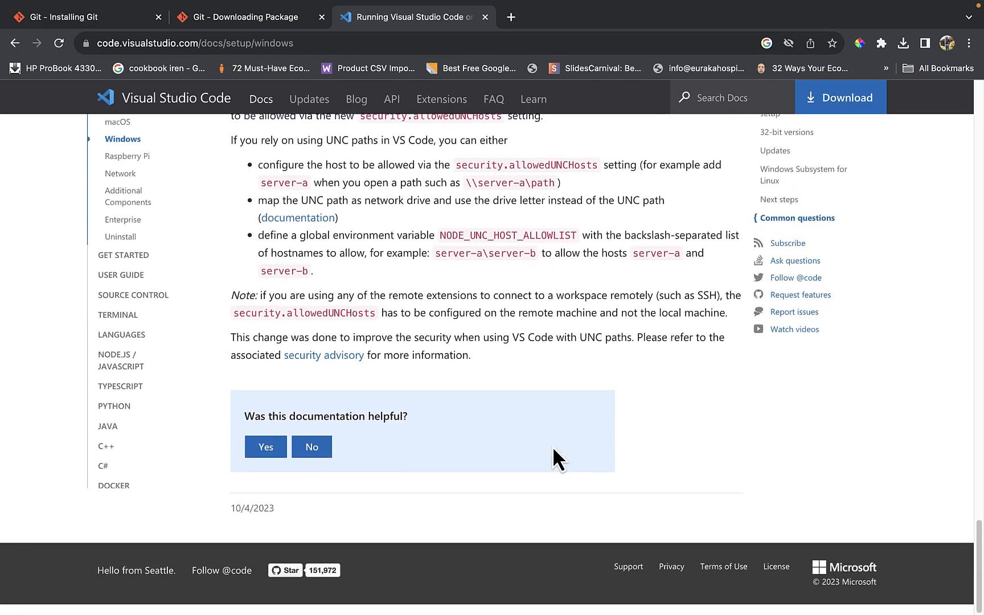
- Open the Visual Studio Code download page and review the installer options for Windows, Linux and Mac
scroll(554, 446, "up", 15)
left_click(847, 101)
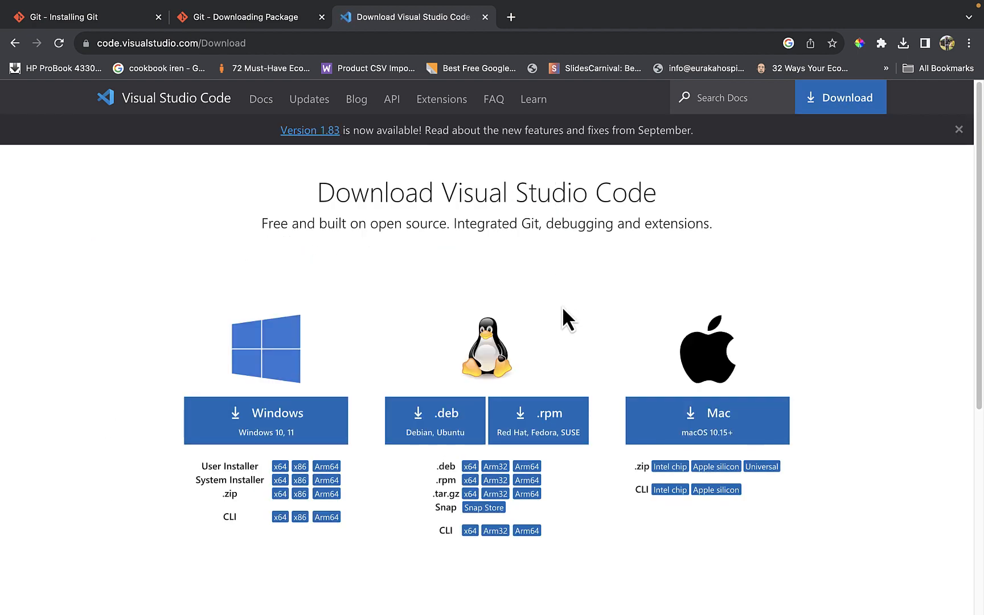
scroll(562, 306, "down", 2)
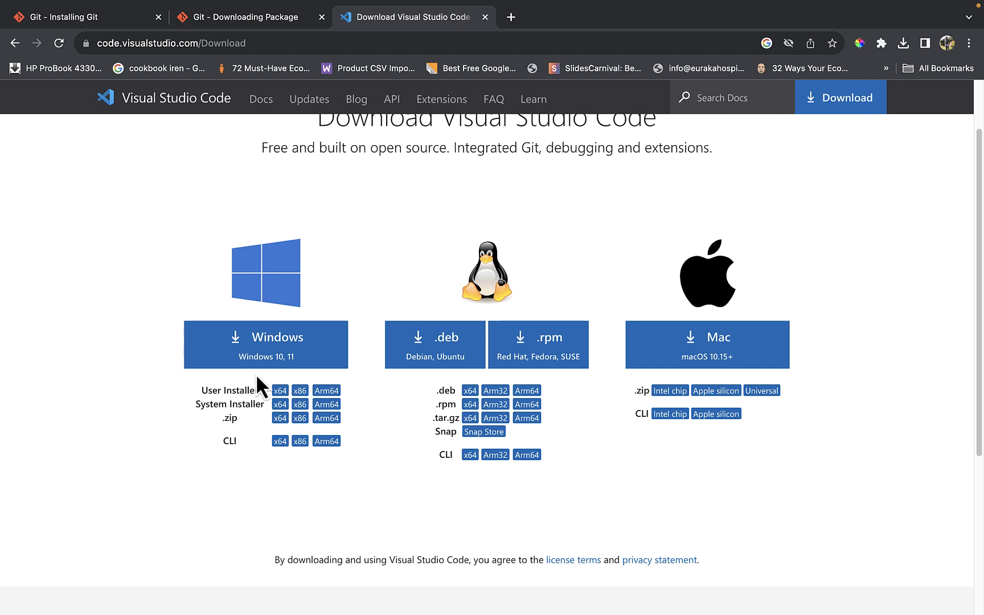
- Switch to Visual Studio Code and open a new integrated terminal in the boost project
key("ctrl+Right")
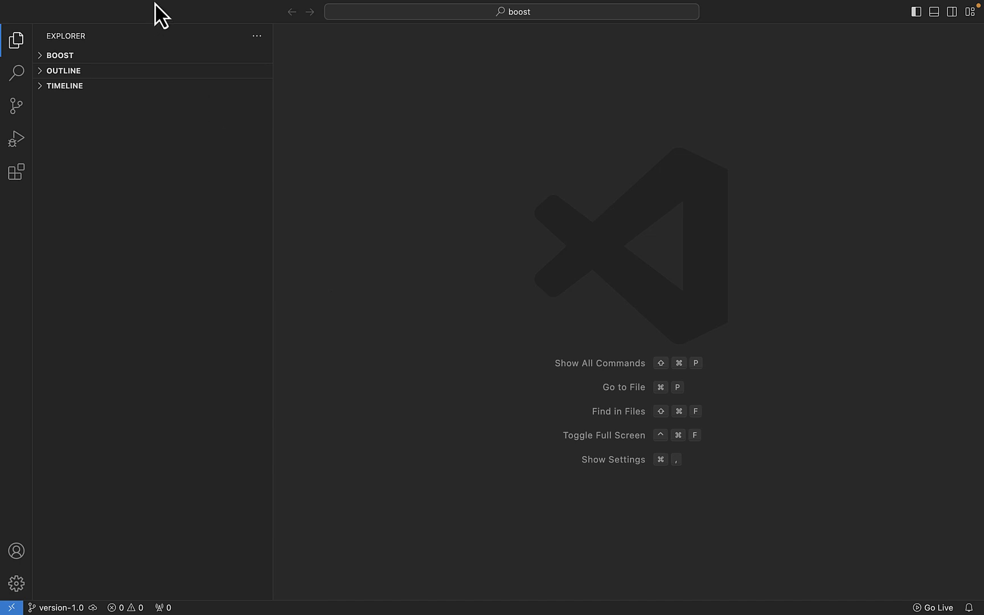
mouse_move(154, 3)
left_click(286, 8)
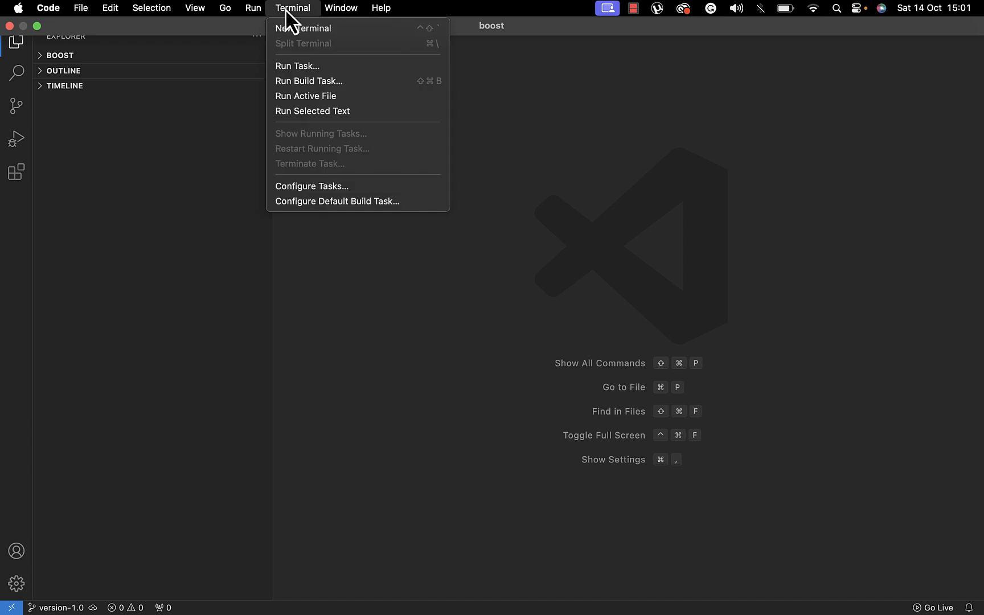
left_click(294, 27)
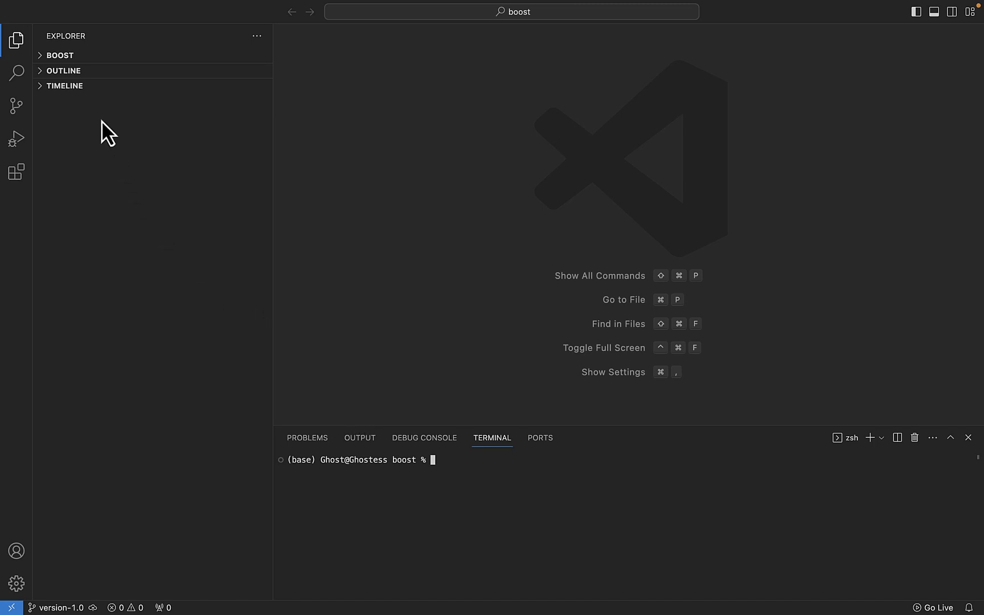
- Check the Test folder inside X university > Git & Github in Finder and return to Visual Studio Code
key("ctrl+Right")
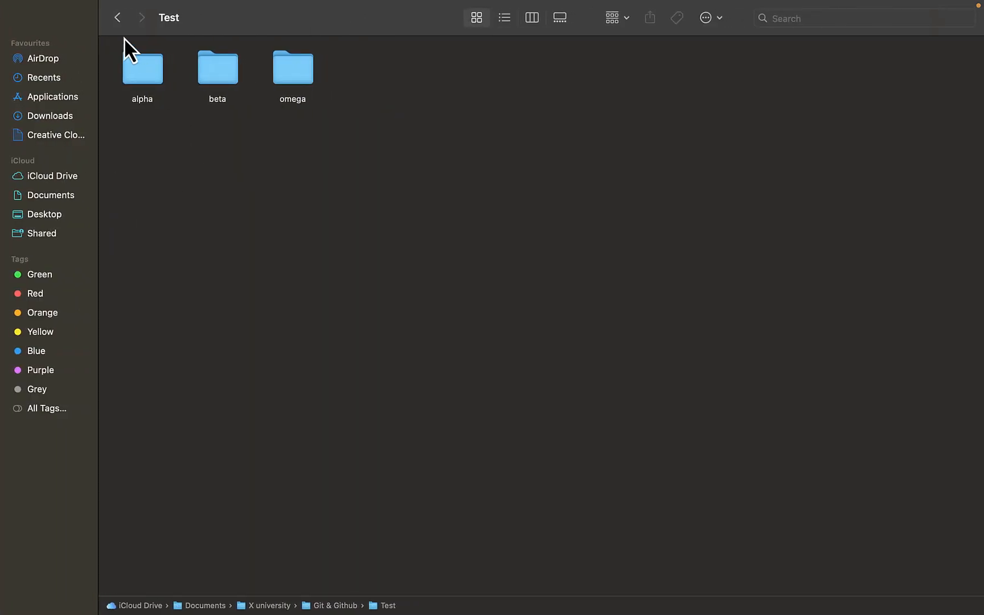
left_click(120, 24)
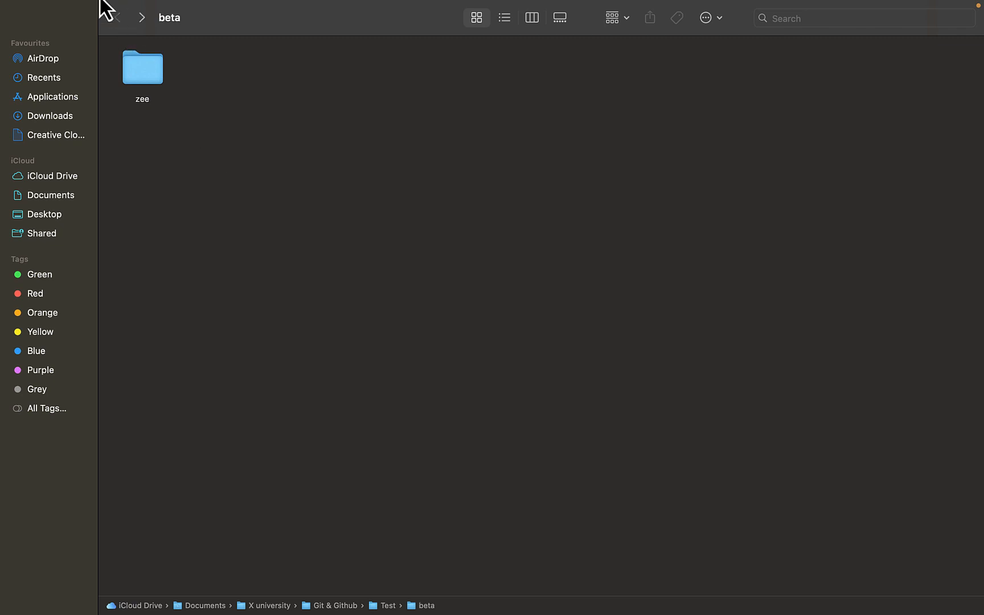
double_click(386, 603)
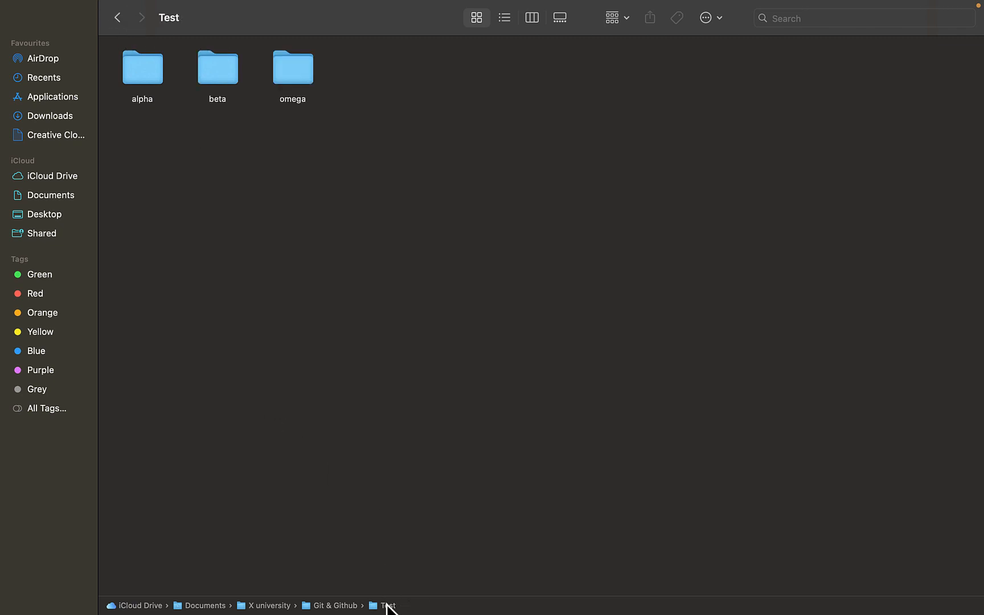
key("ctrl+Left")
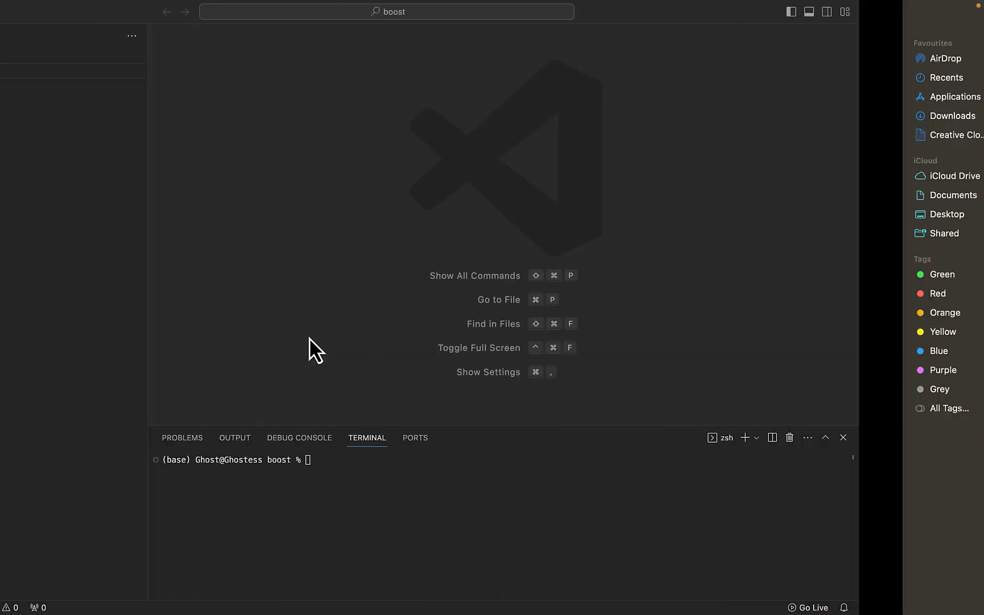
key("ctrl+Right")
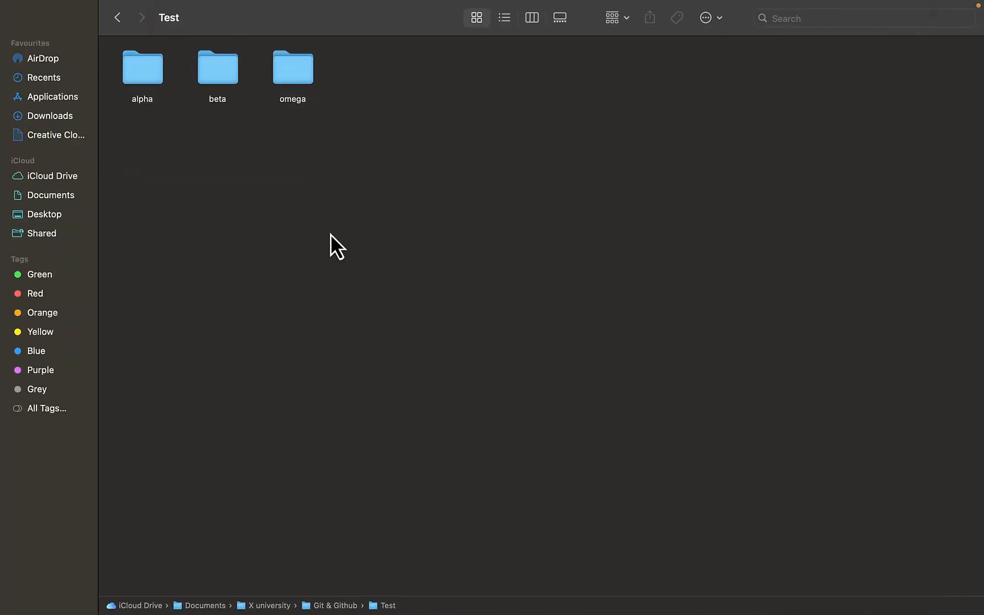
key("ctrl+Left")
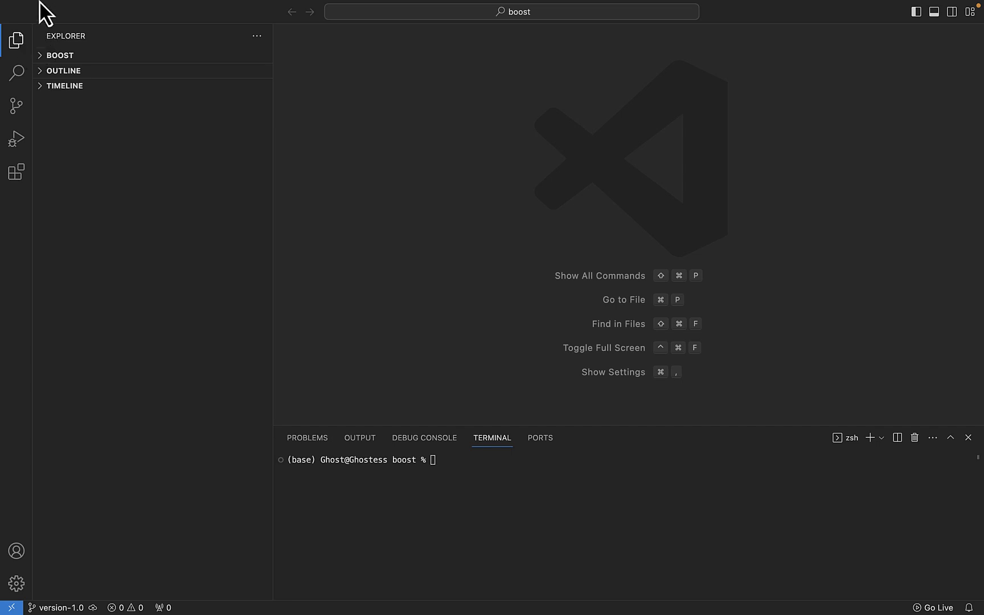
- Open the Test folder from Documents > X university > Git & Github as the workspace and trust its authors
mouse_move(47, 1)
left_click(80, 9)
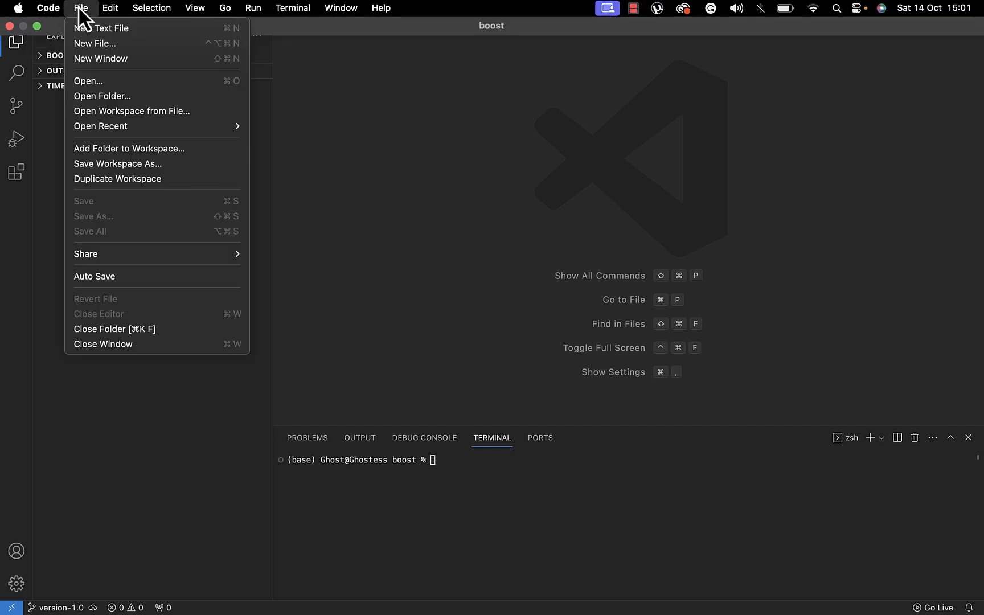
left_click(102, 97)
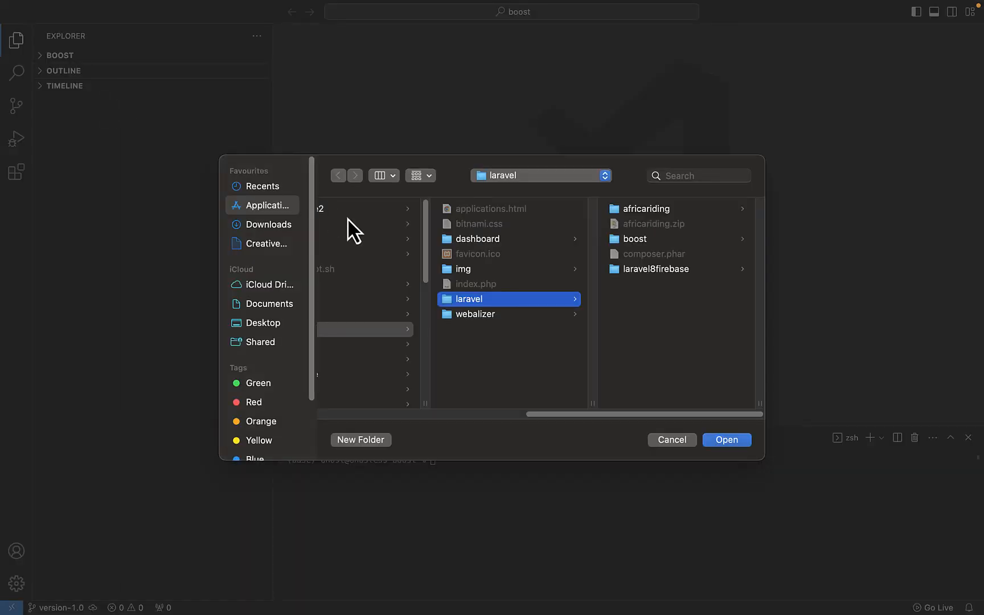
left_click(266, 303)
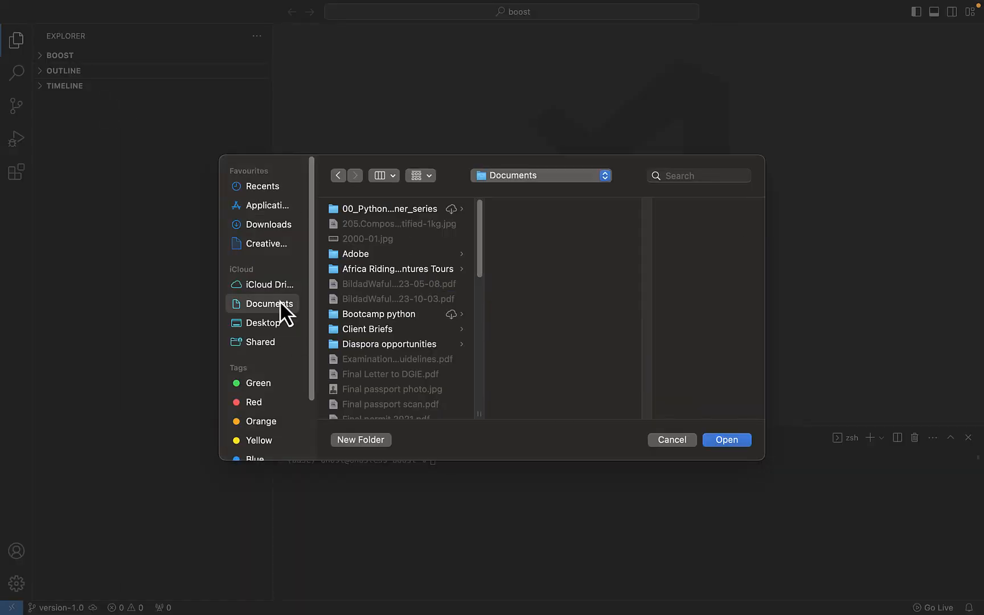
scroll(383, 323, "down", 10)
scroll(391, 370, "down", 3)
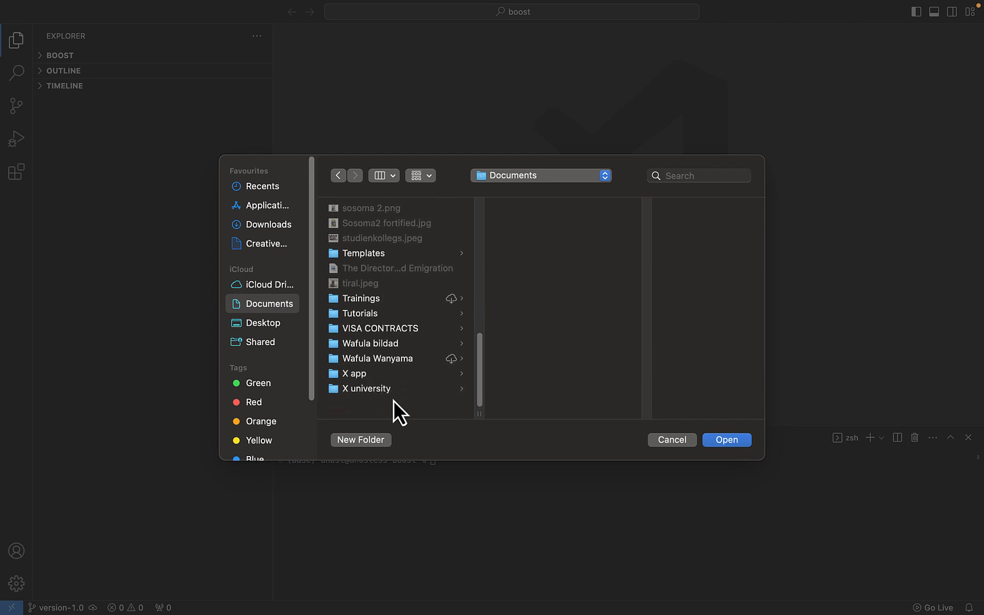
left_click(385, 405)
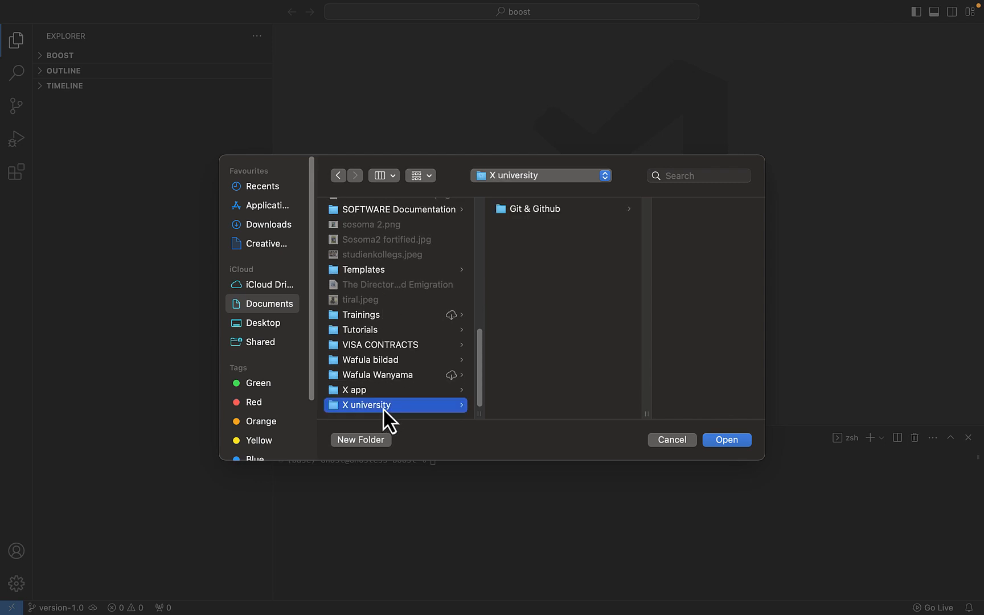
left_click(545, 213)
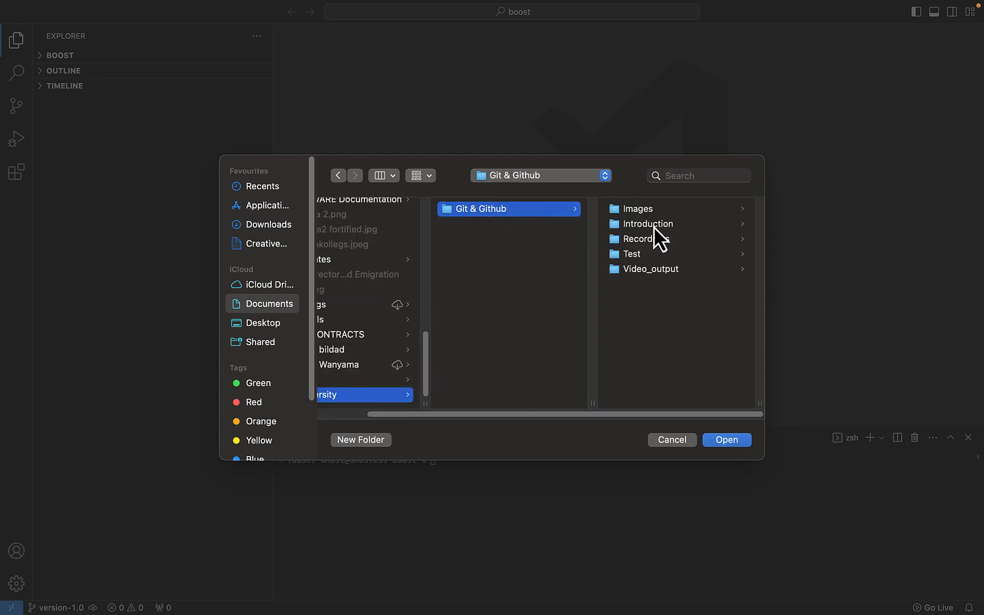
left_click(638, 255)
left_click(727, 440)
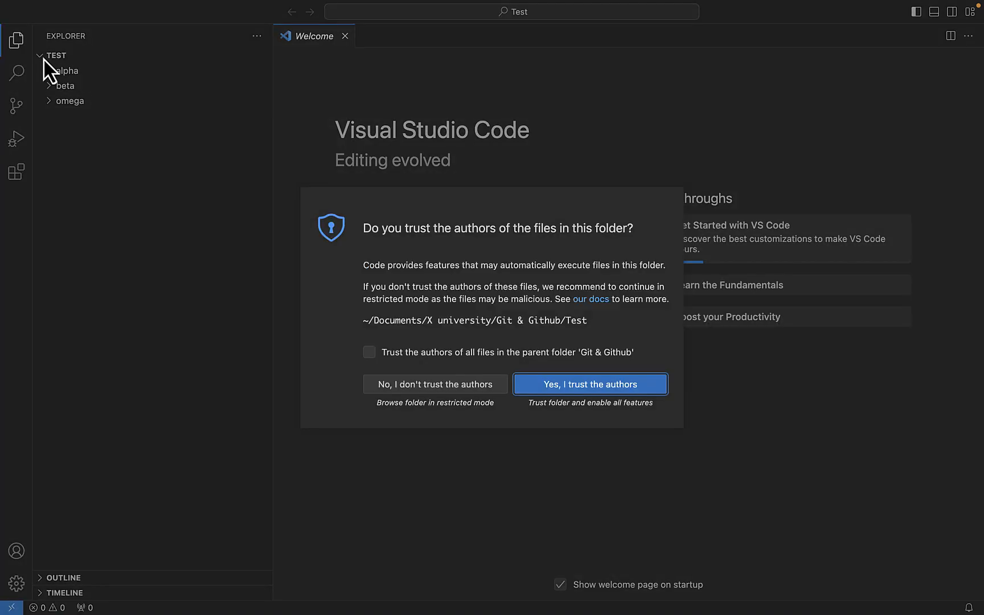
left_click(583, 388)
left_click(150, 176)
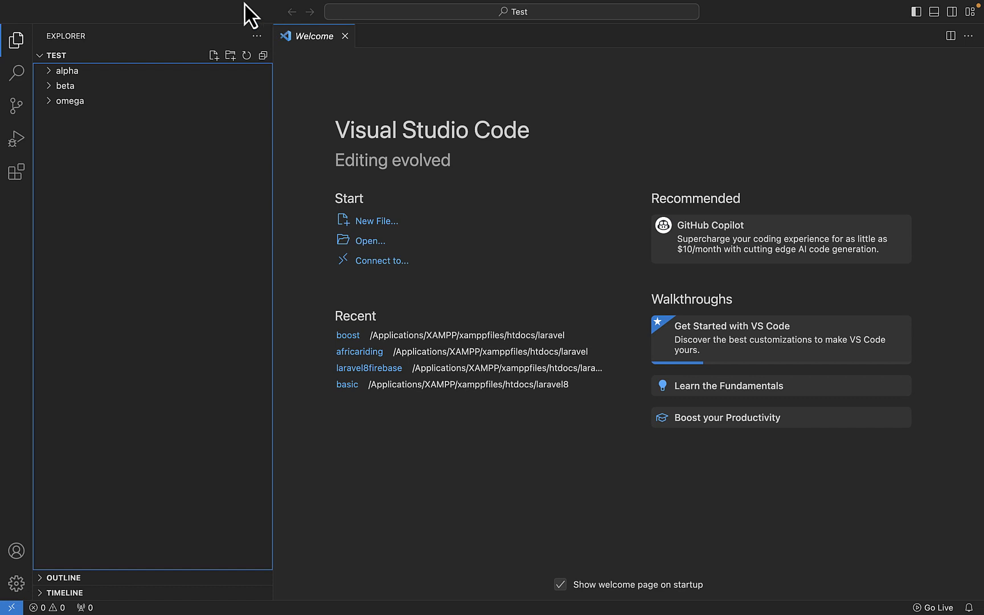
- Open a new terminal in the Test workspace and list the folder's contents with ls
mouse_move(230, 4)
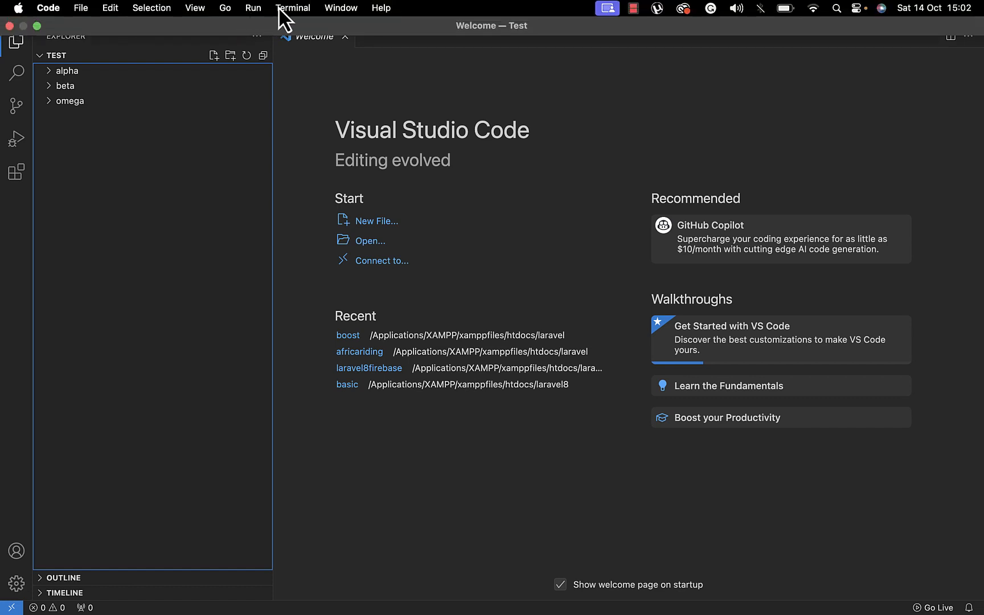
left_click(297, 9)
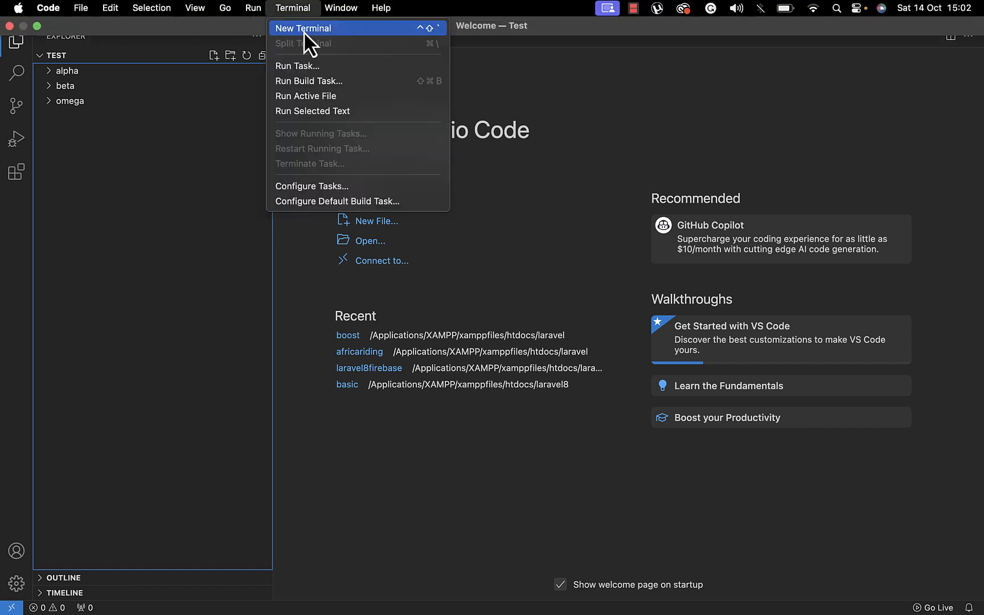
left_click(303, 28)
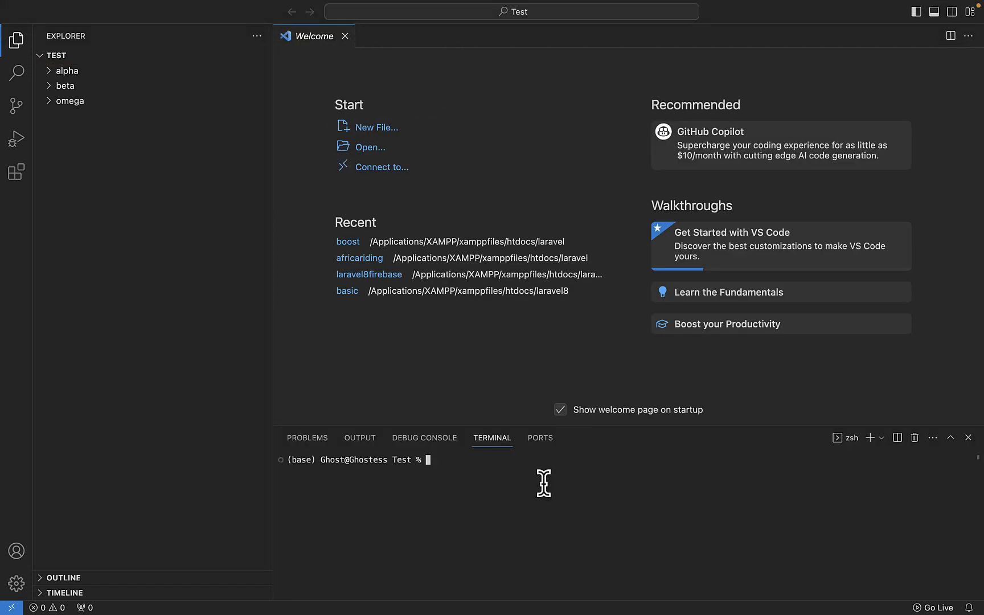
type("ls")
key("Return")
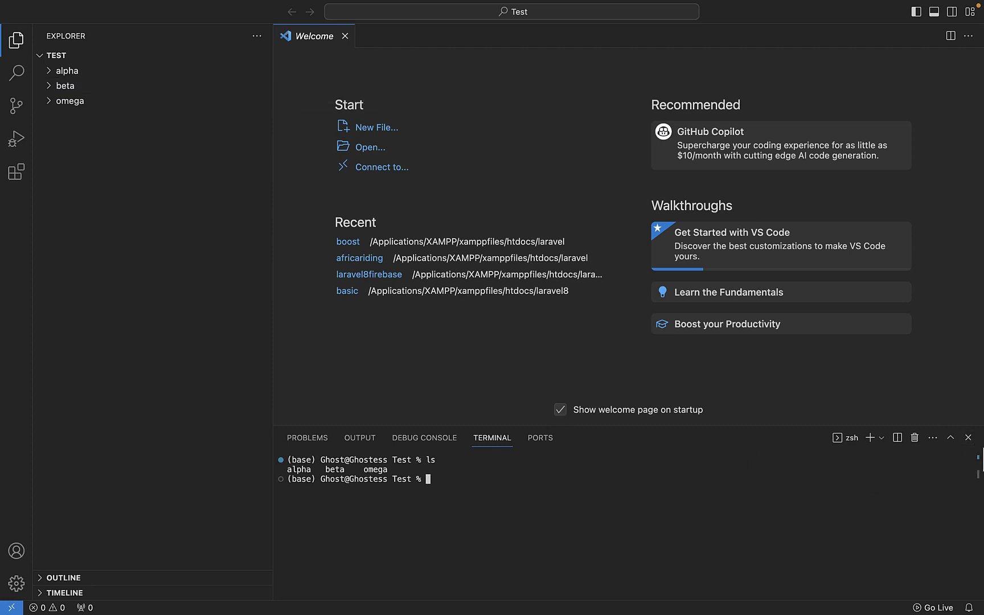
- Add a second zsh terminal session and delete it again, keeping the first one
left_click(869, 438)
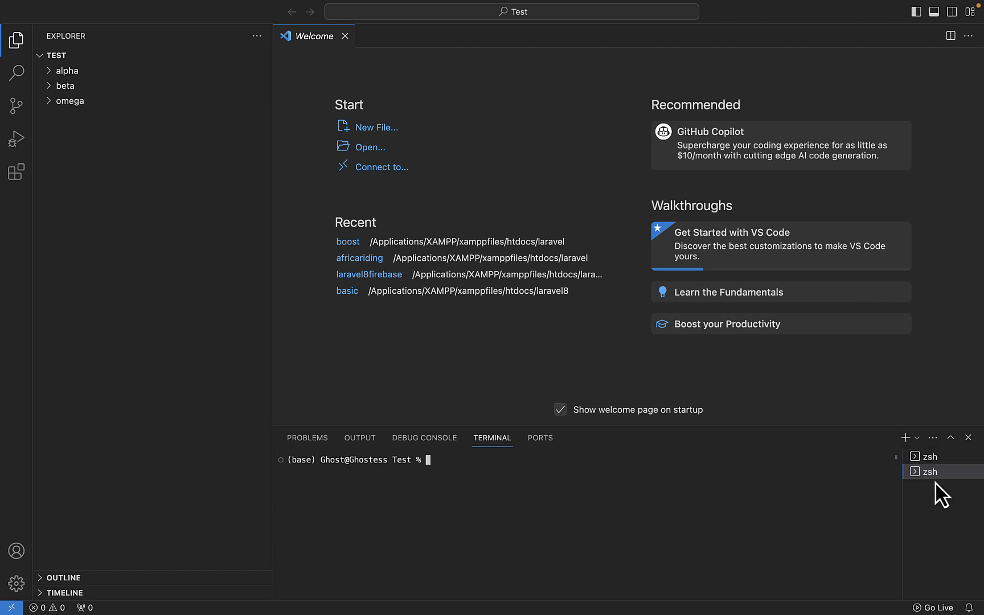
mouse_move(934, 464)
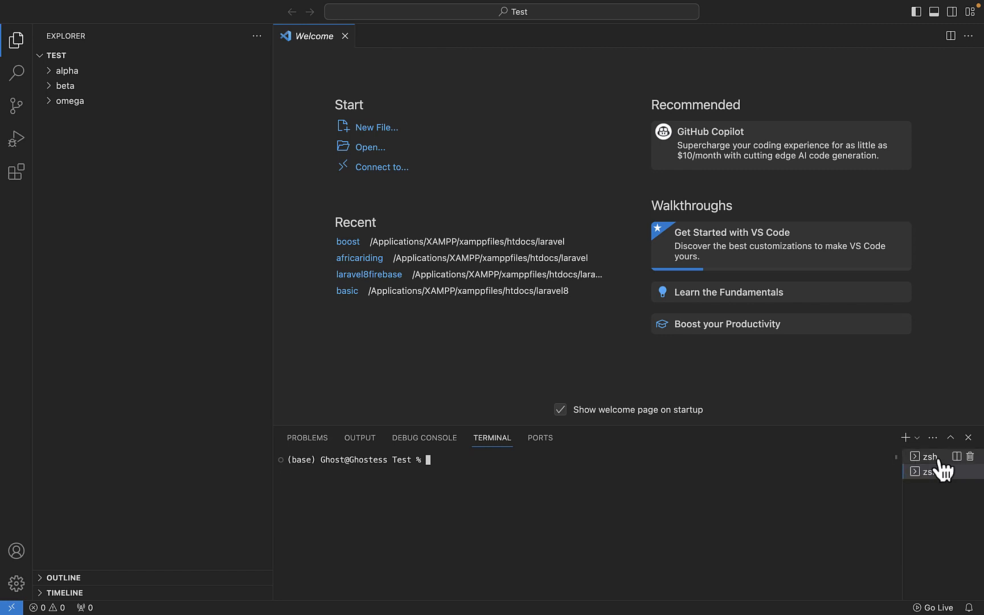
left_click(970, 471)
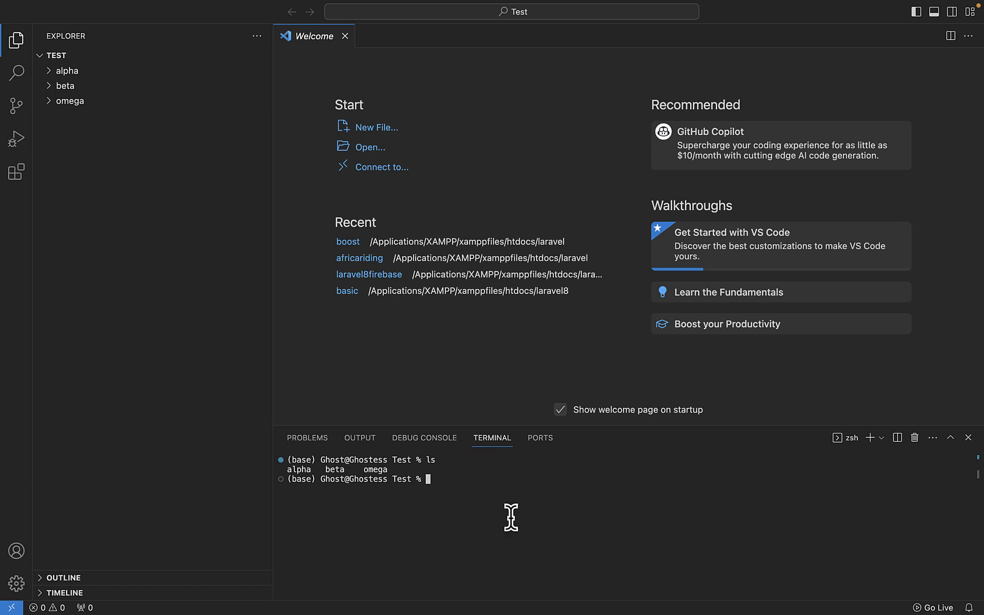
- Check the installed Git version in the terminal with git --version
type("git --version")
key("Return")
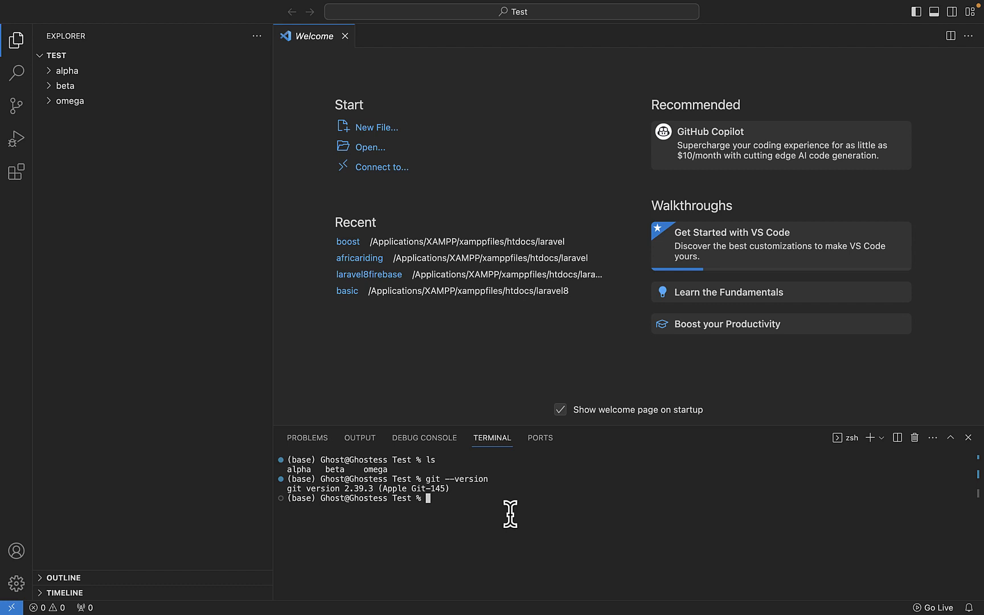
- Delete the alpha, beta and omega folders recursively with rm -r in the terminal and clear its output
type("m")
key("BackSpace")
type("rm -r alpha beta omega")
key("Return")
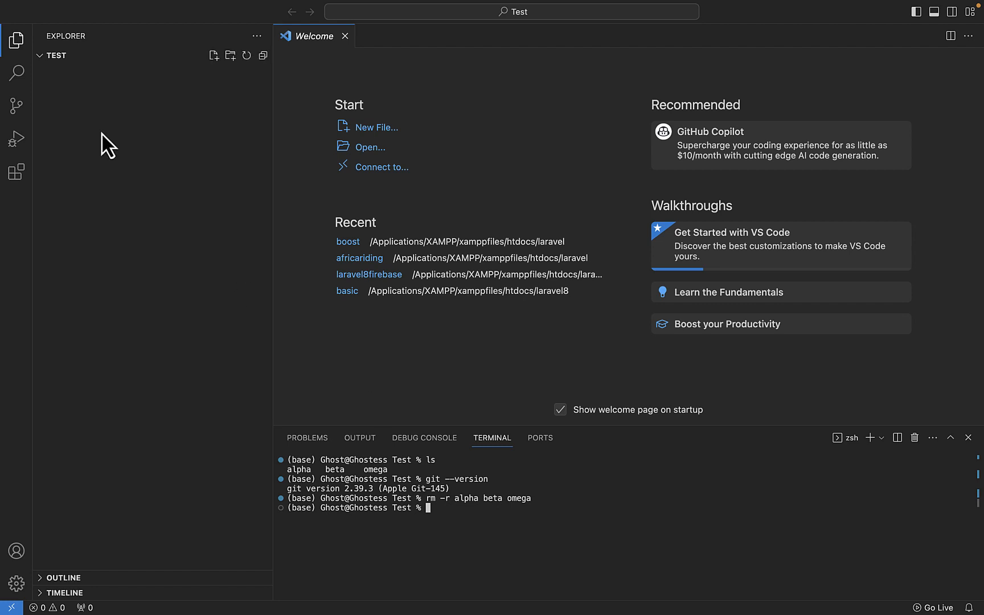
type("clear")
key("Return")
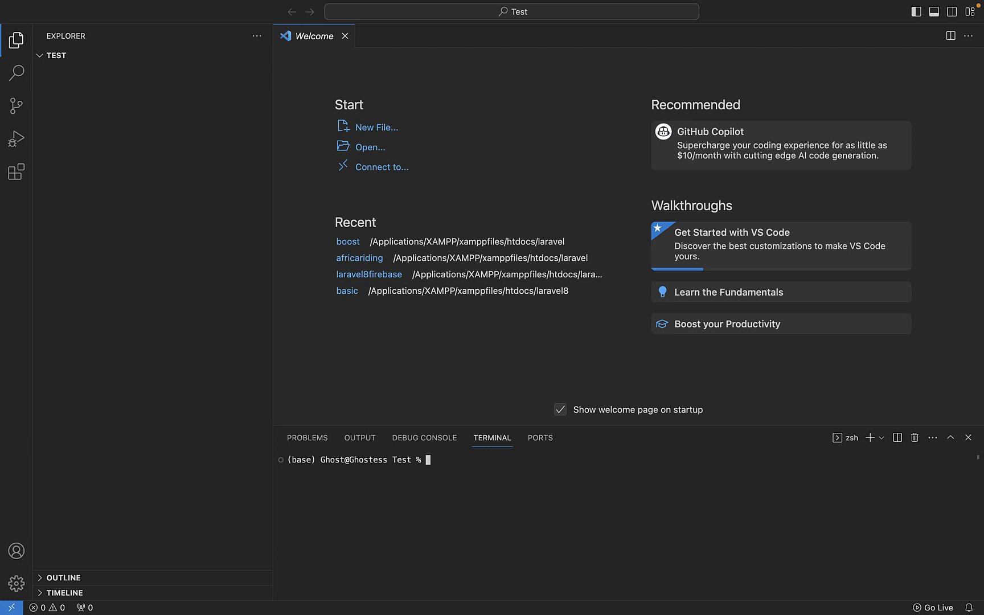
- Create the folders alpha, omega and beta in the Test directory with a single mkdir command
type("mkdir alpha omega beta")
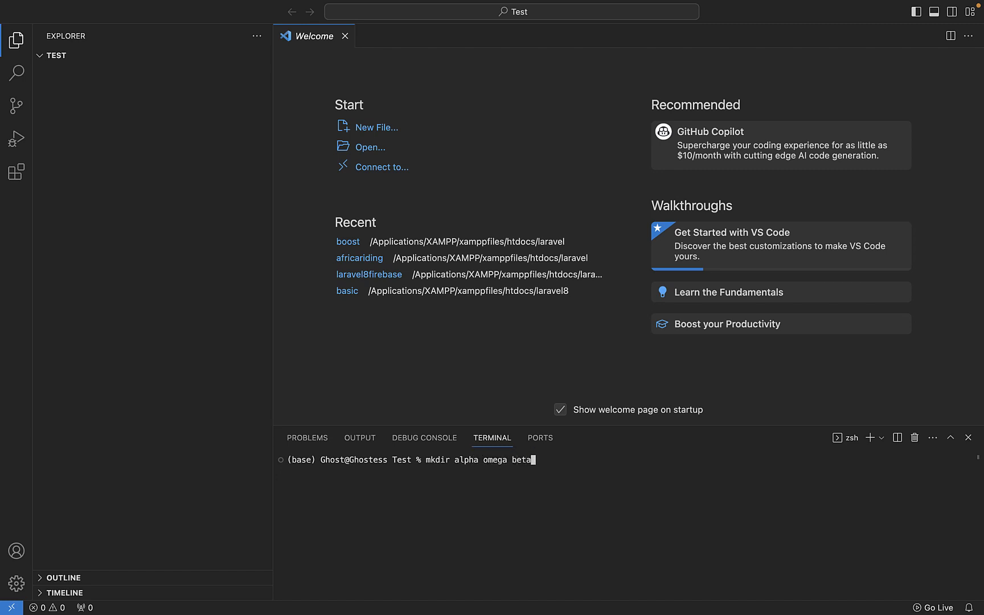
key("Return")
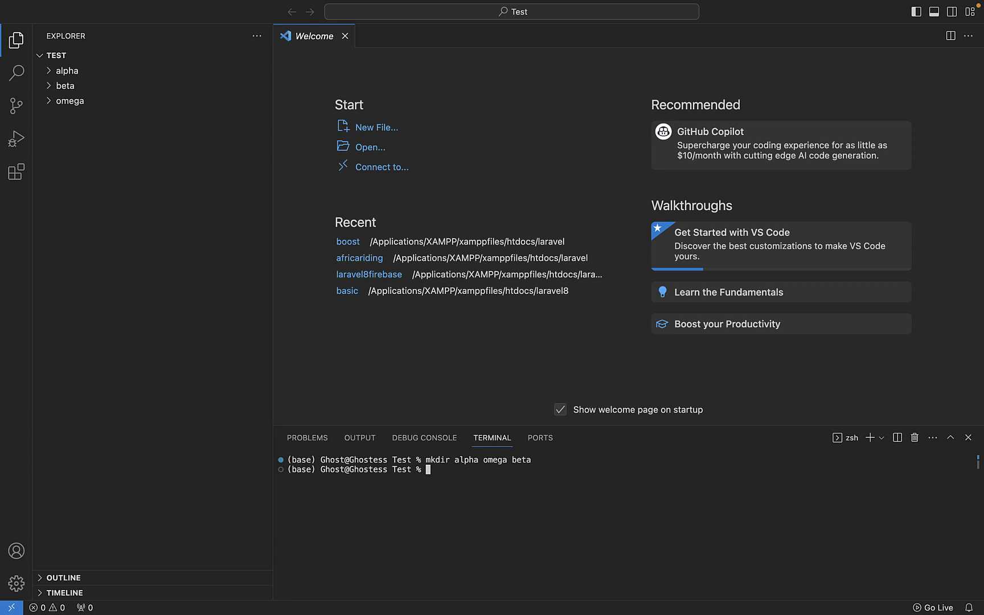
- Create a new file named readme.md inside the alpha folder
left_click(50, 70)
right_click(52, 73)
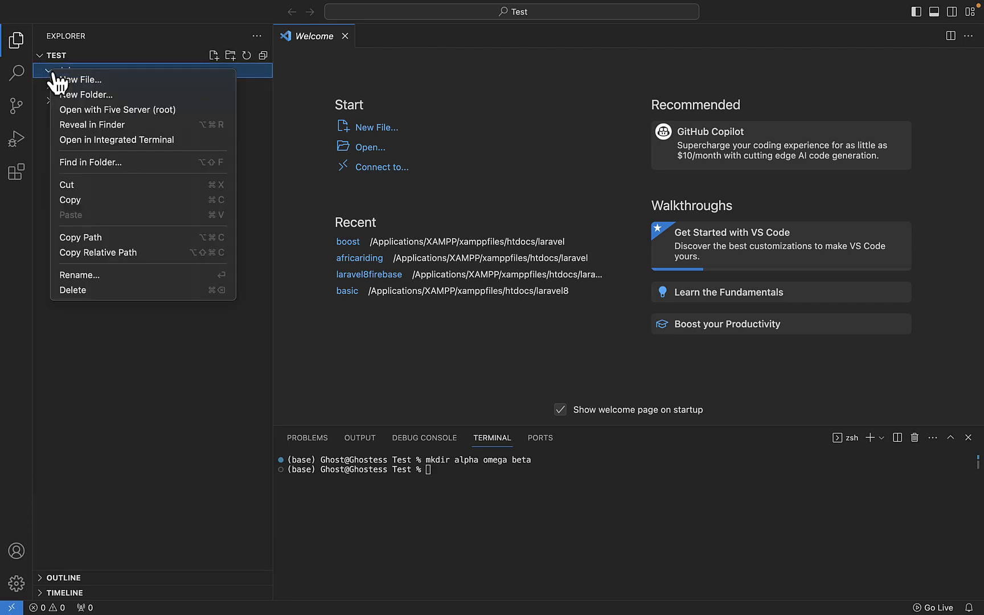
left_click(115, 68)
left_click(104, 72)
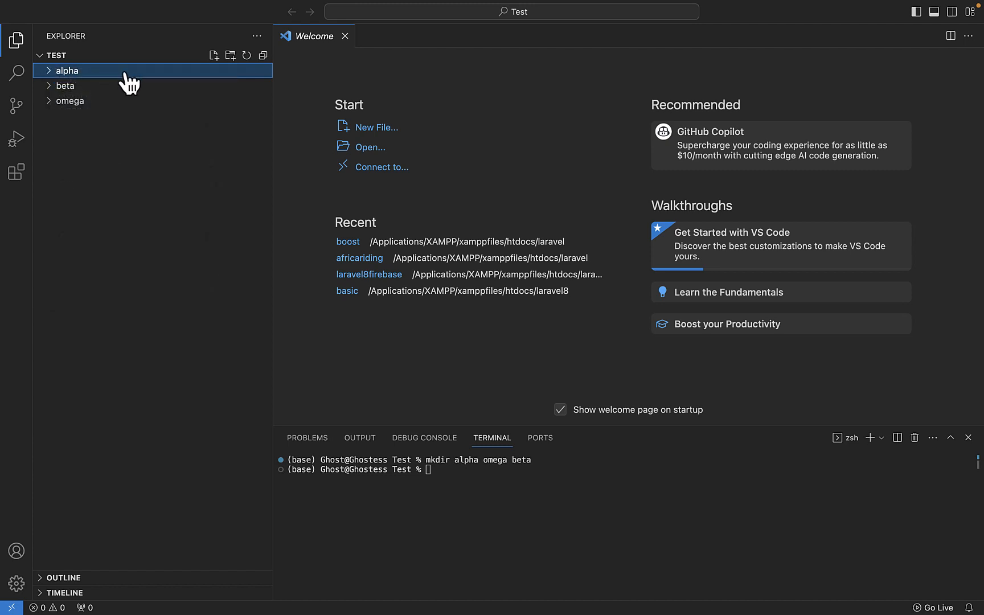
left_click(219, 57)
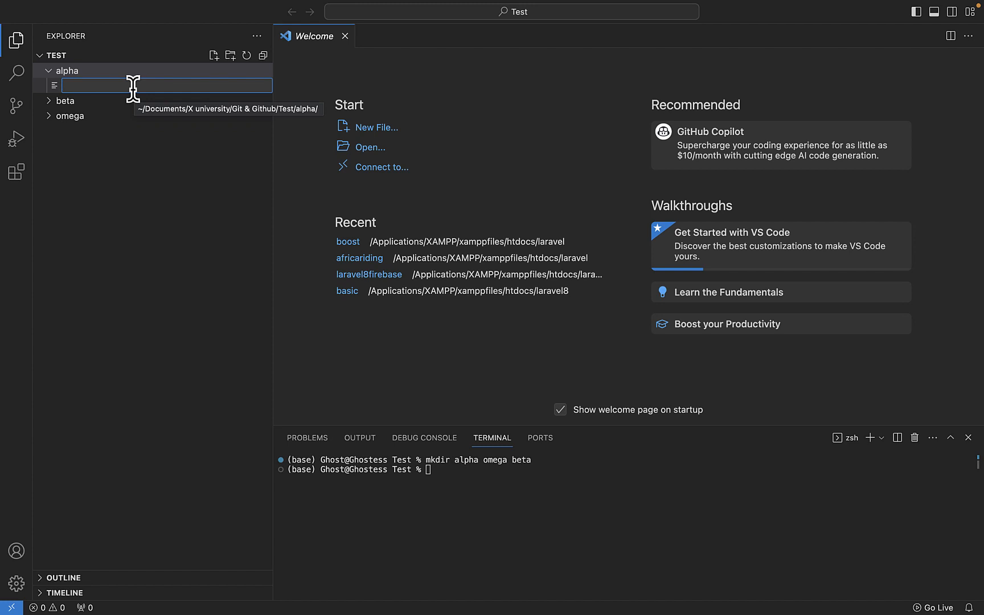
type("readme")
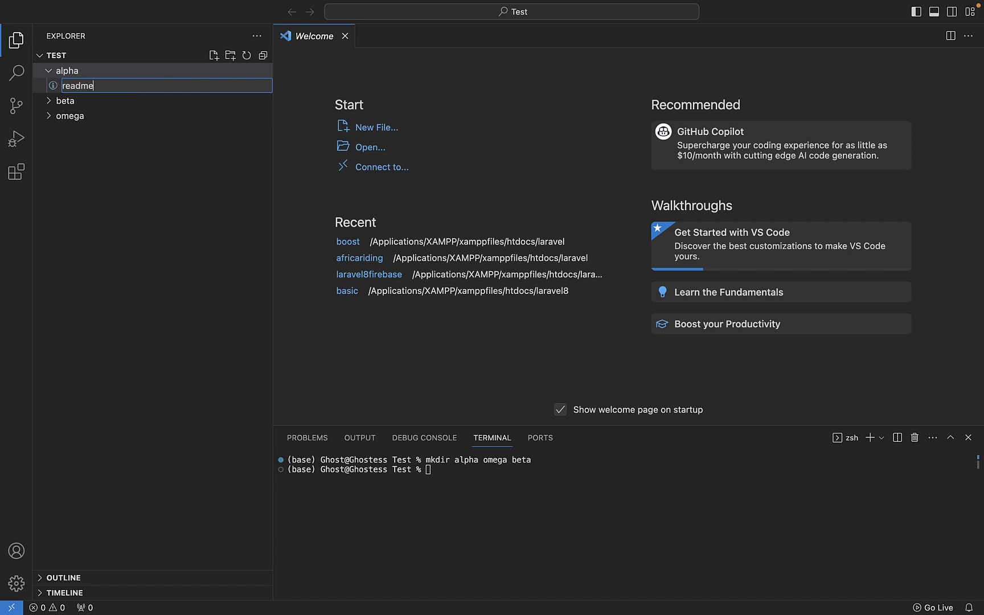
type(".md")
key("Return")
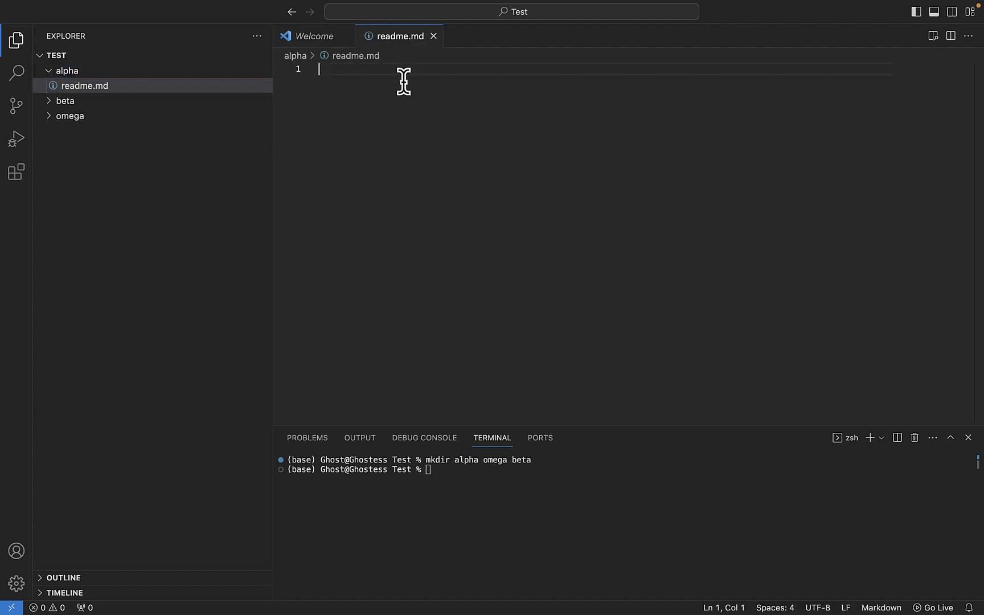
- Write the heading "# Alpha" in alpha's readme.md, save the file and close it
type("# Alpha")
key("super+s")
left_click(434, 36)
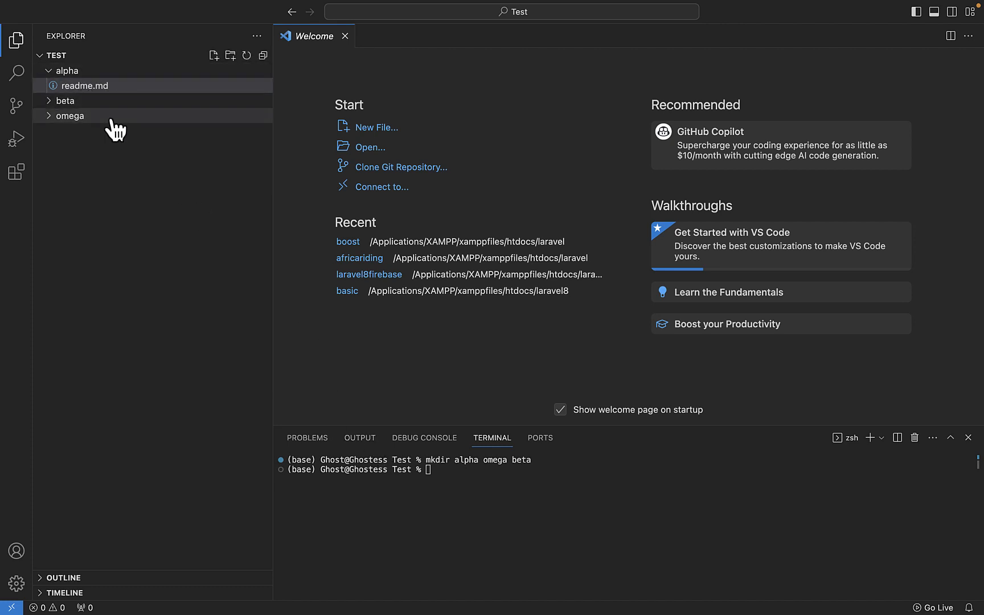
- Open an additional zsh terminal session and kill it, returning to the original session
left_click(511, 490)
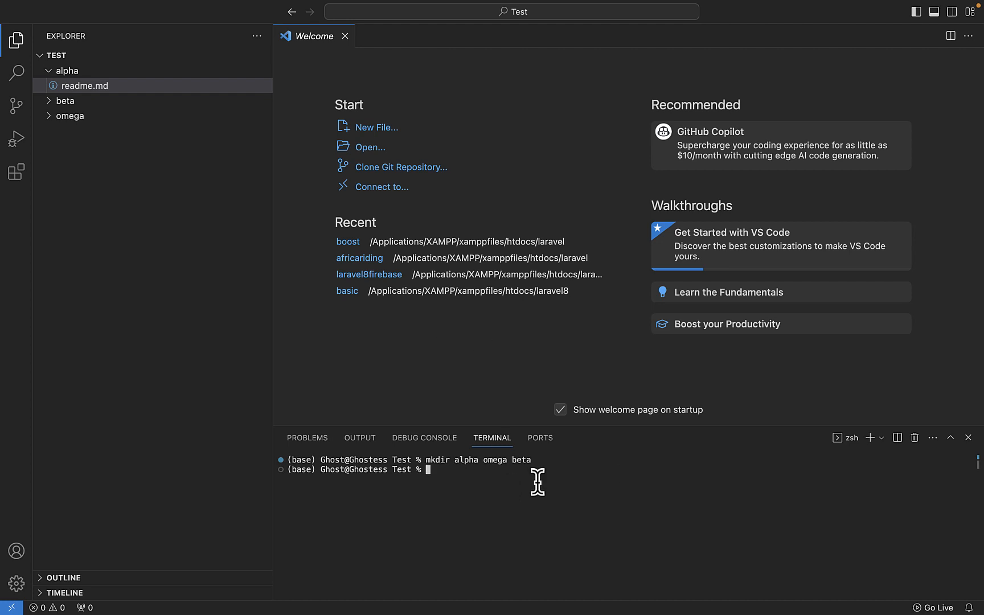
left_click(871, 438)
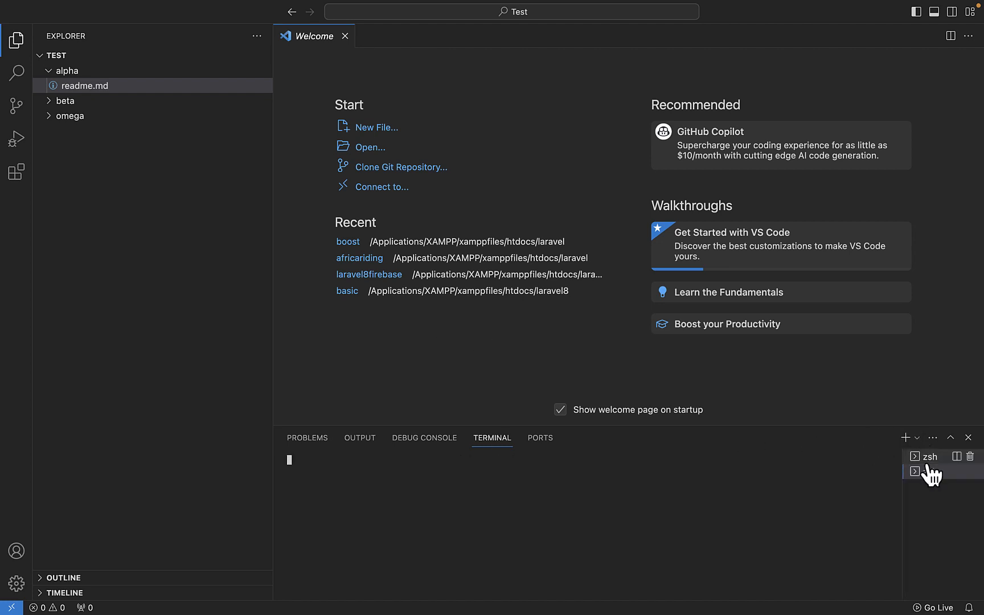
mouse_move(975, 476)
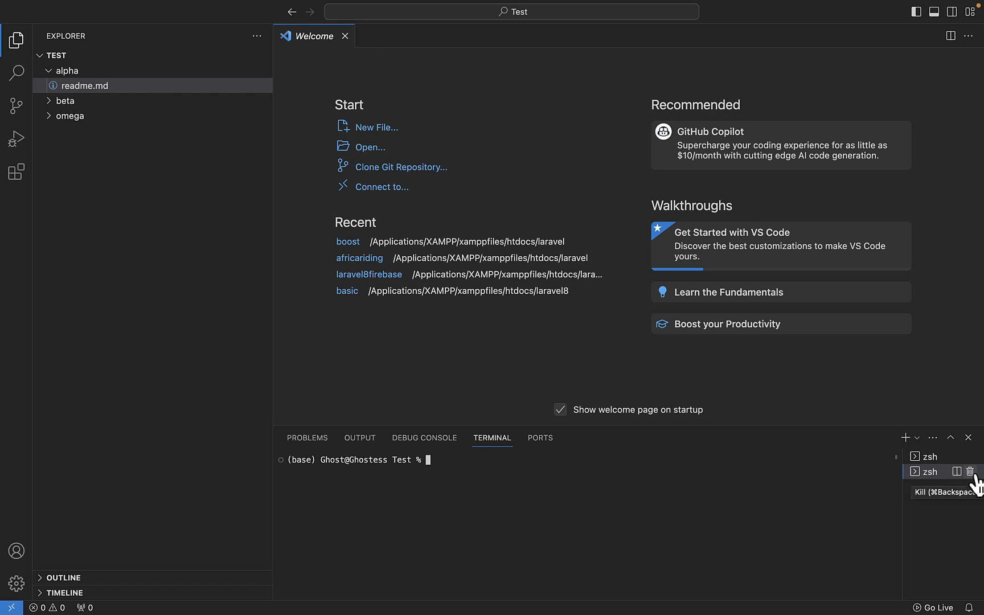
left_click(973, 474)
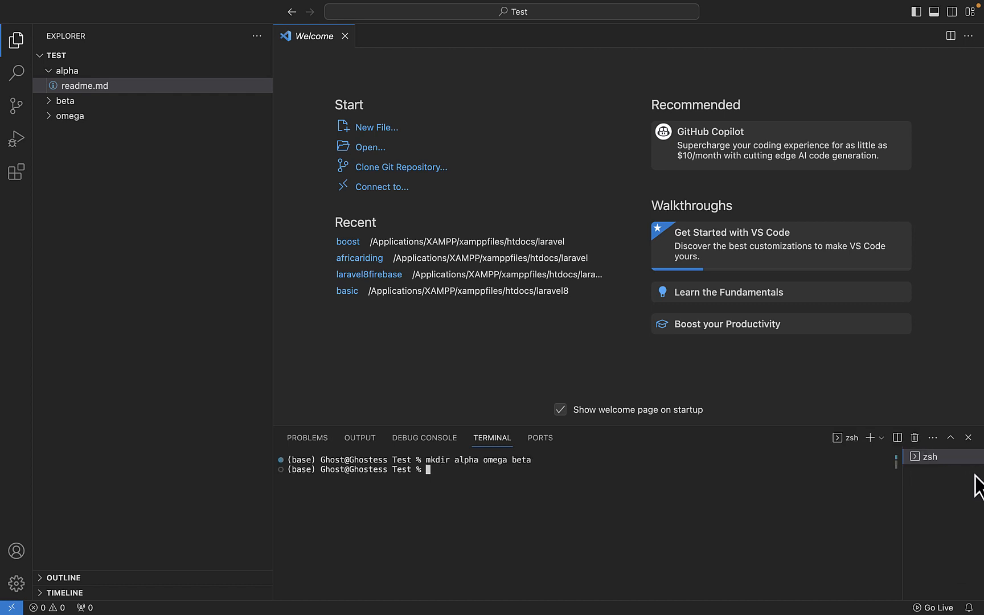